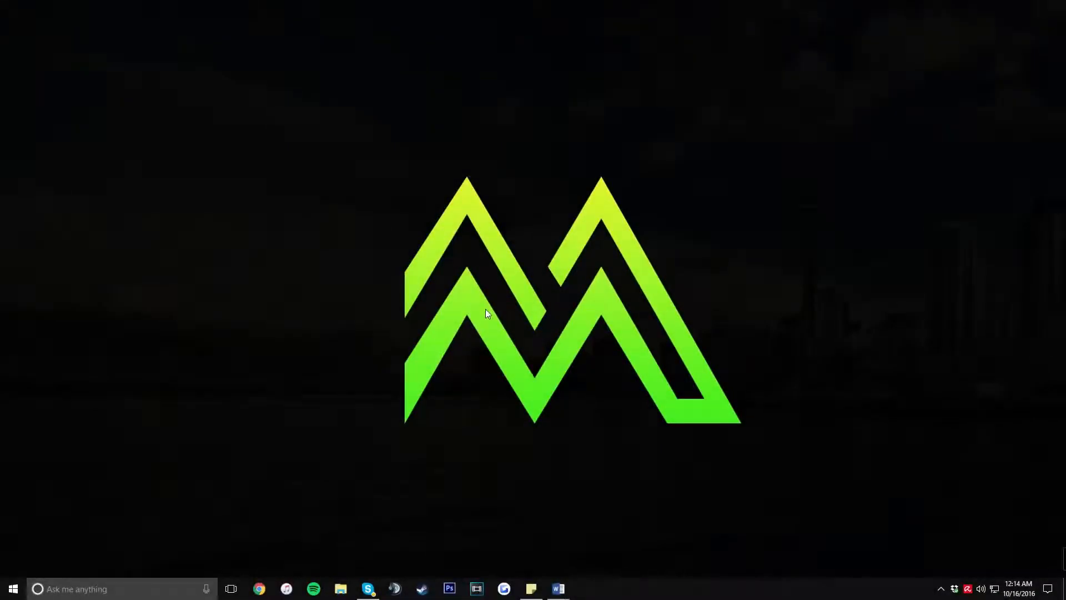
# Open the properties of Local Disk (C:) from This PC in File Explorer.
pyautogui.click(342, 585)
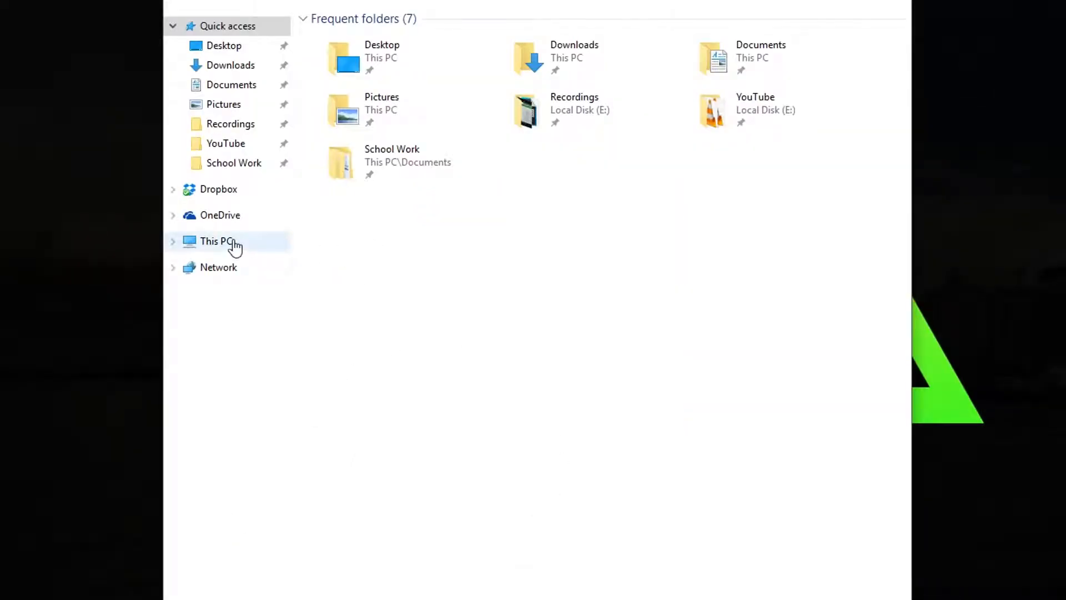
pyautogui.click(235, 246)
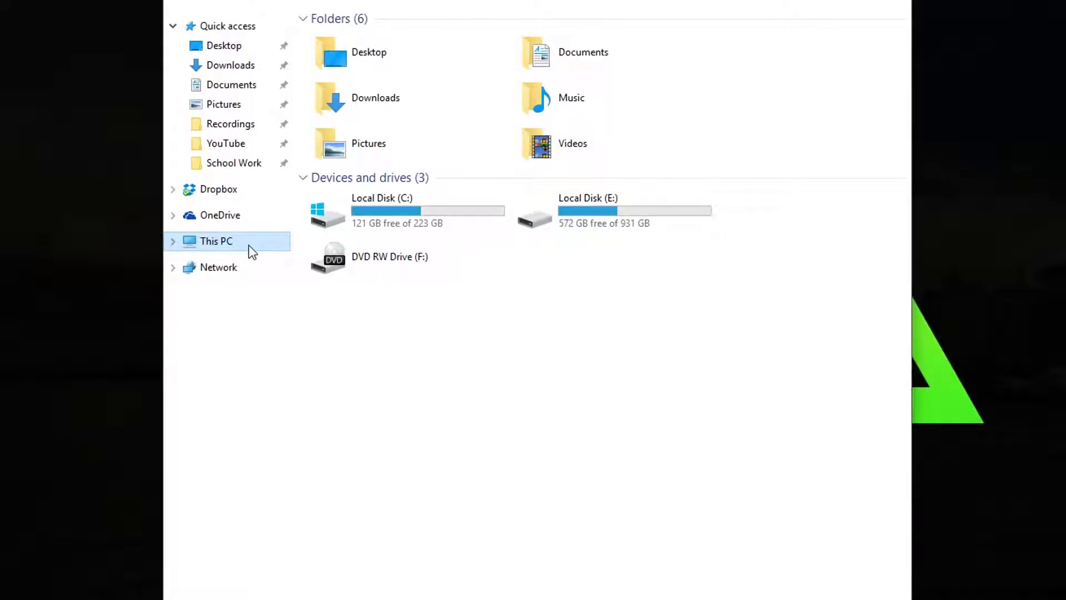
pyautogui.rightClick(408, 209)
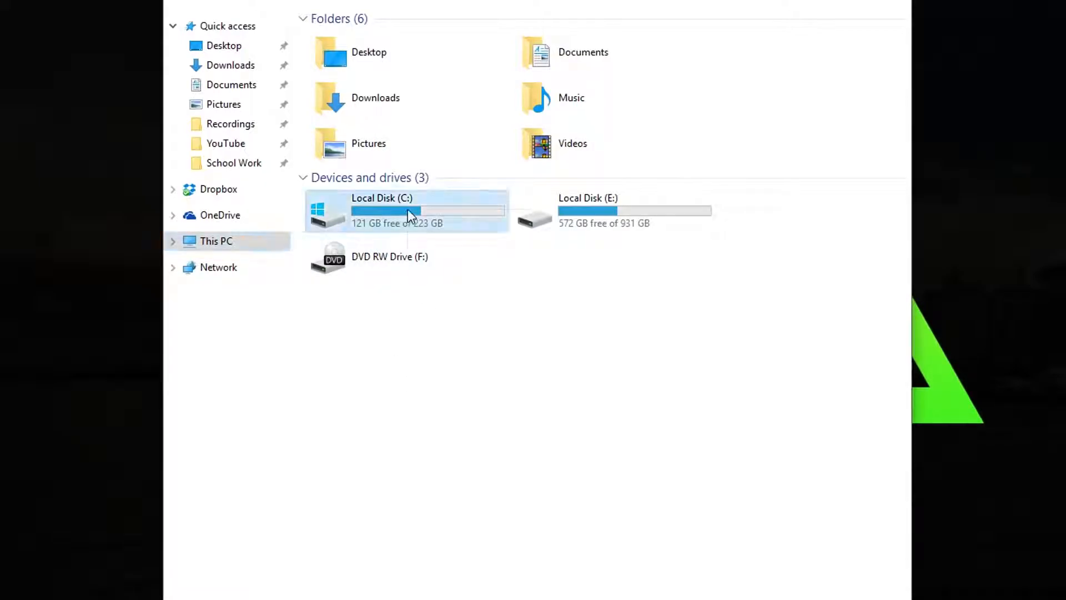
pyautogui.click(365, 319)
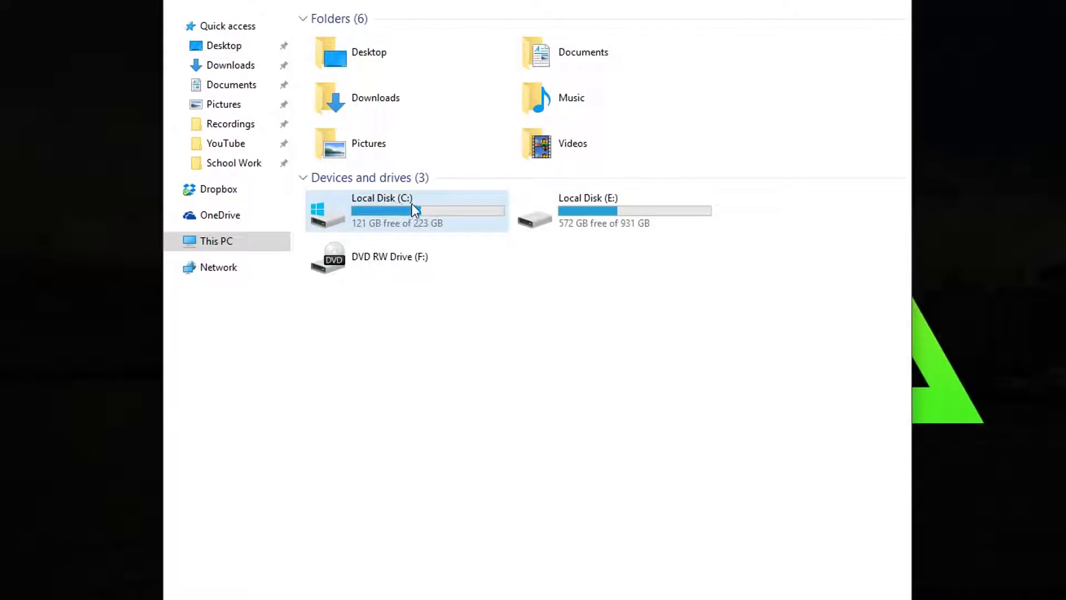
pyautogui.rightClick(418, 199)
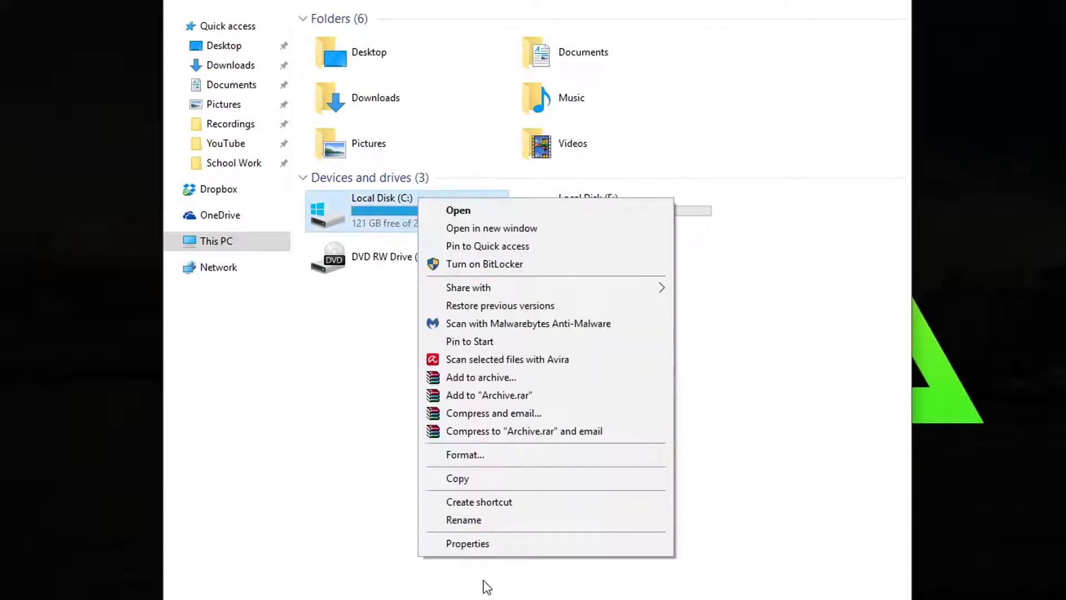
pyautogui.click(494, 544)
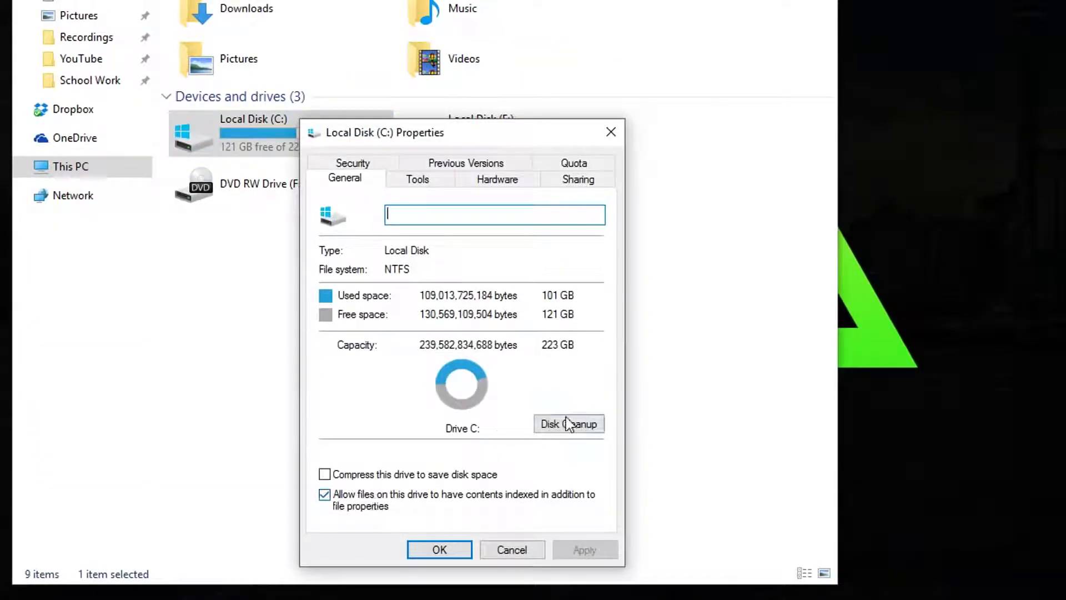
# Run Disk Cleanup on drive C: with all listed file types included, such as Setup Log Files and System error memory dump files, and permanently delete them.
pyautogui.click(568, 425)
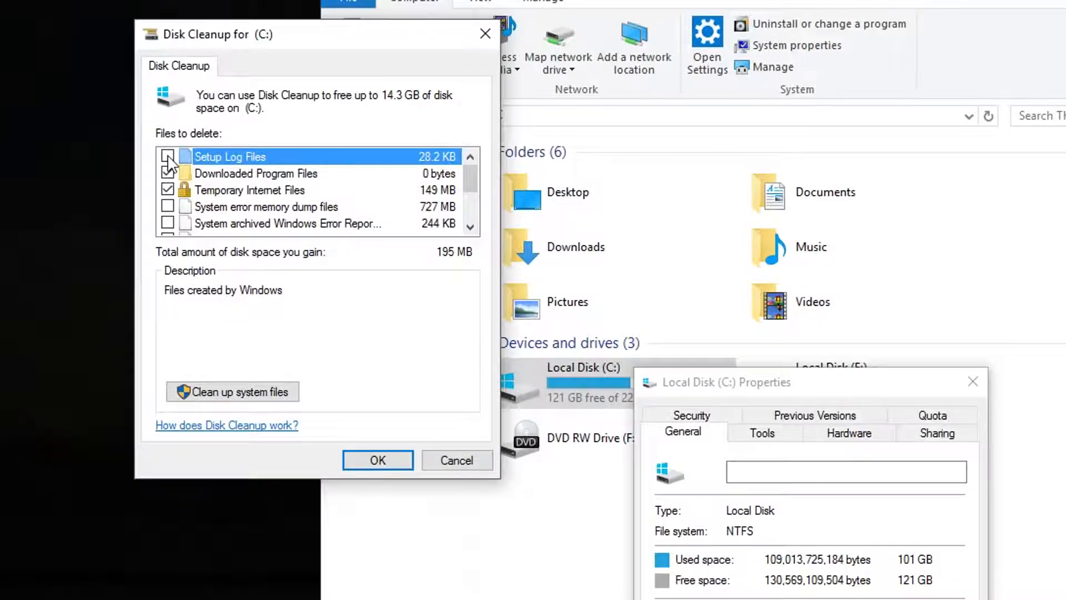
pyautogui.click(168, 156)
pyautogui.click(168, 207)
pyautogui.scroll(-2, 177, 183)
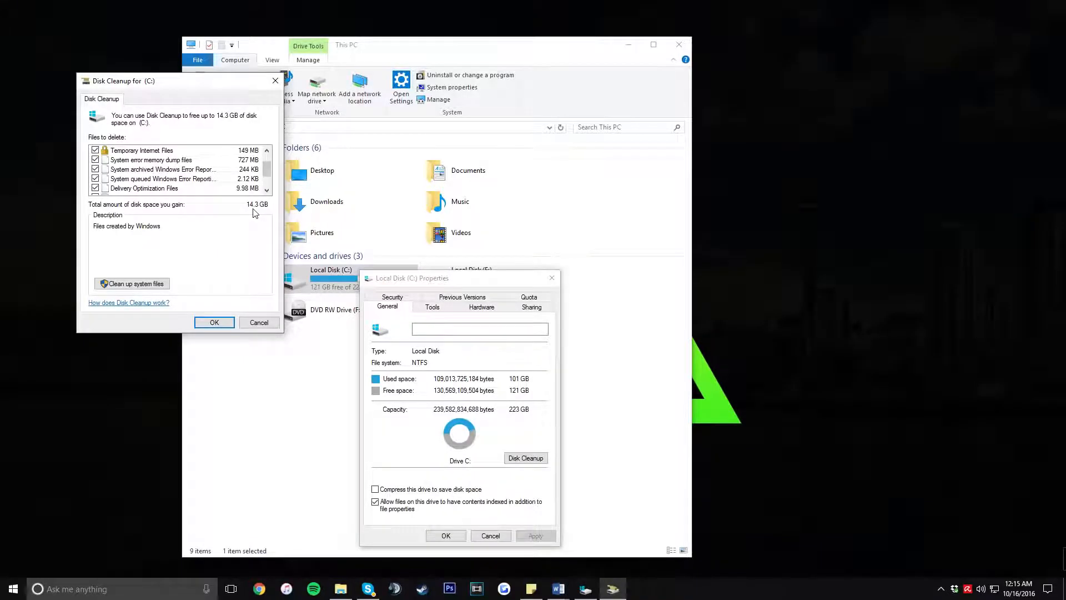
pyautogui.click(217, 322)
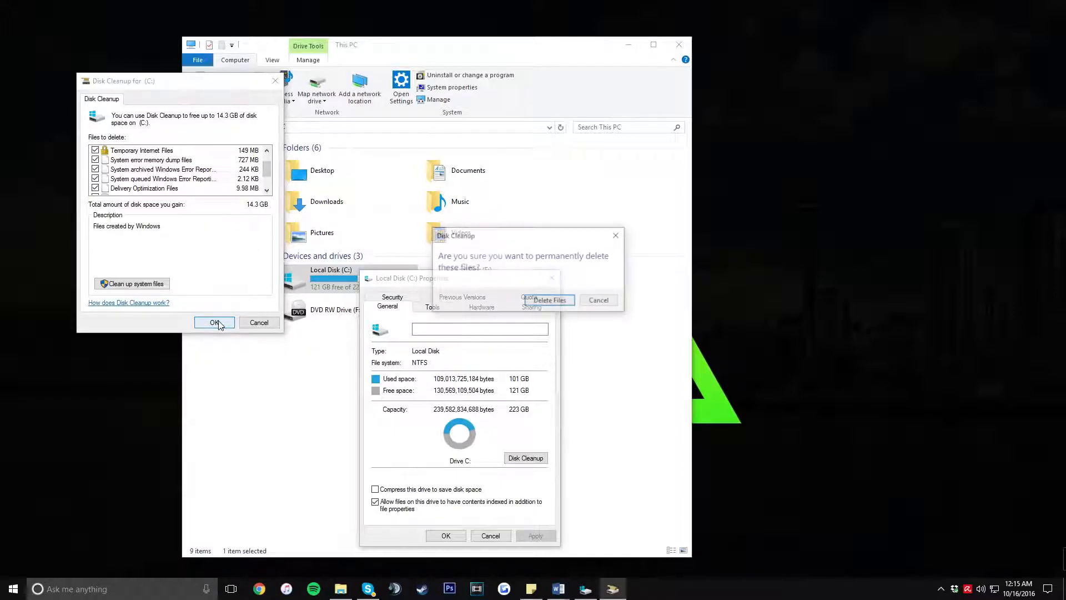
pyautogui.click(546, 303)
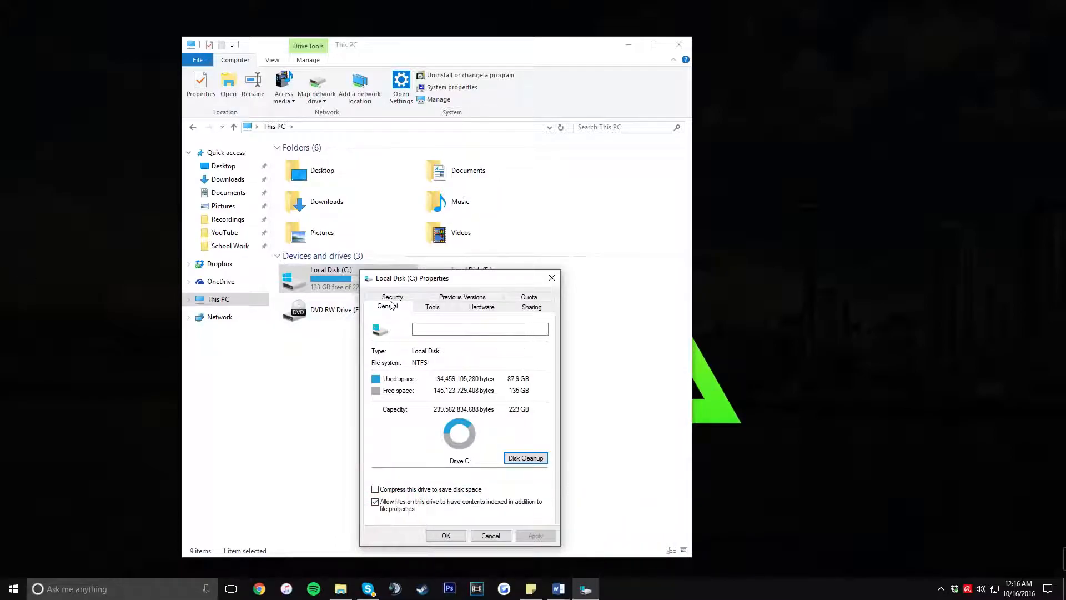
# Scan drive C: for file system errors with the error checking tool and dismiss the result.
pyautogui.click(433, 307)
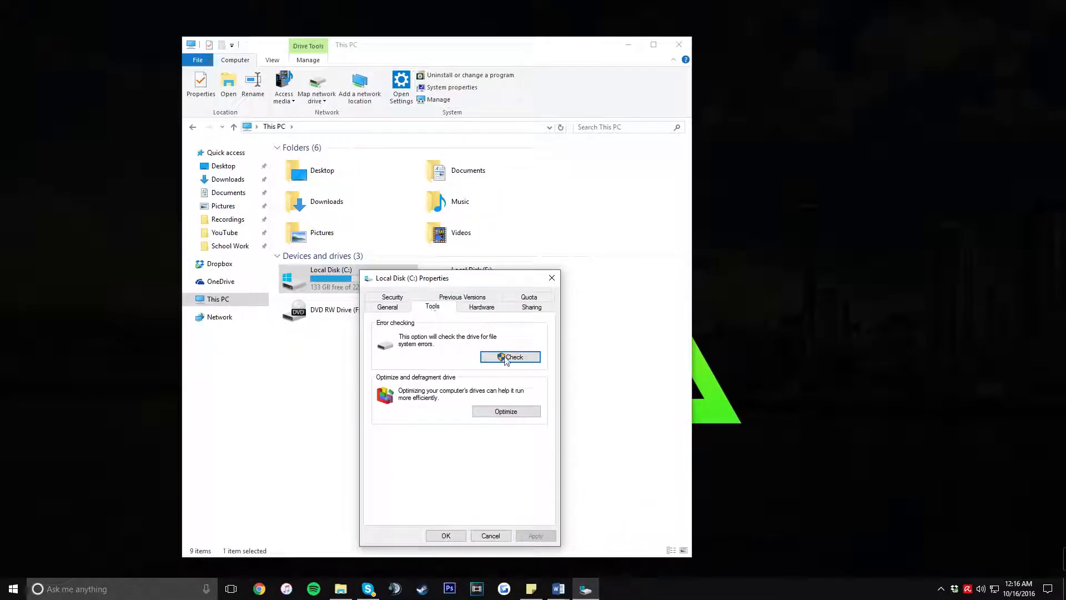
pyautogui.click(504, 357)
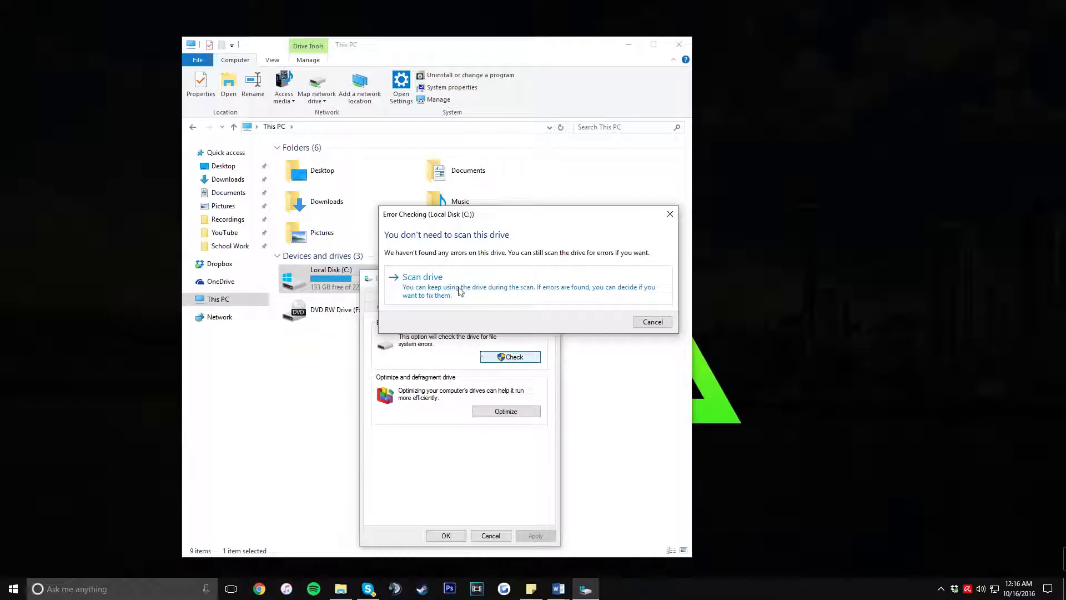
pyautogui.click(446, 296)
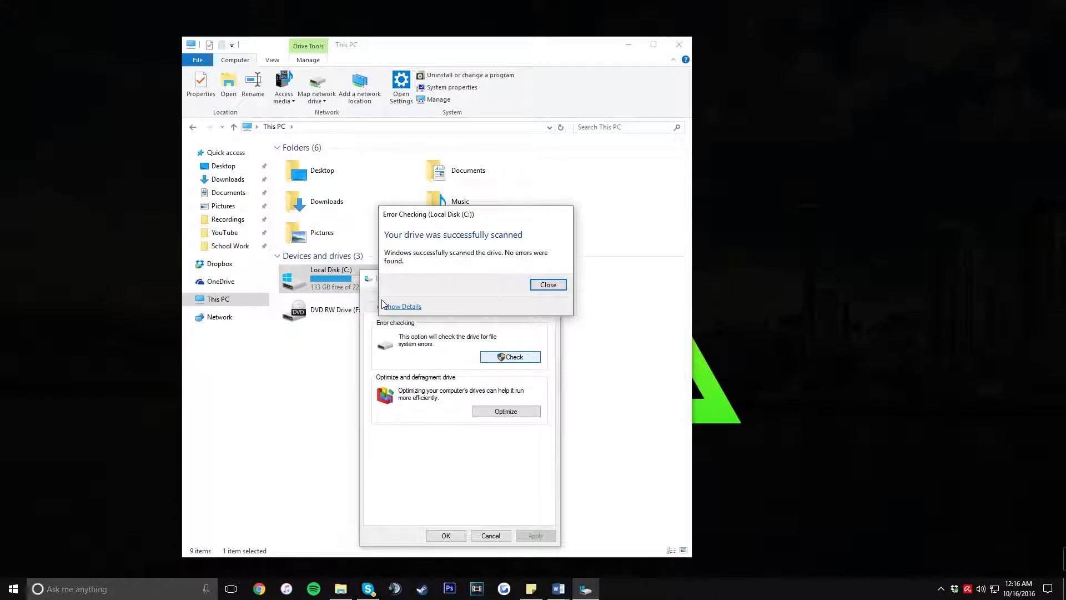
pyautogui.click(549, 284)
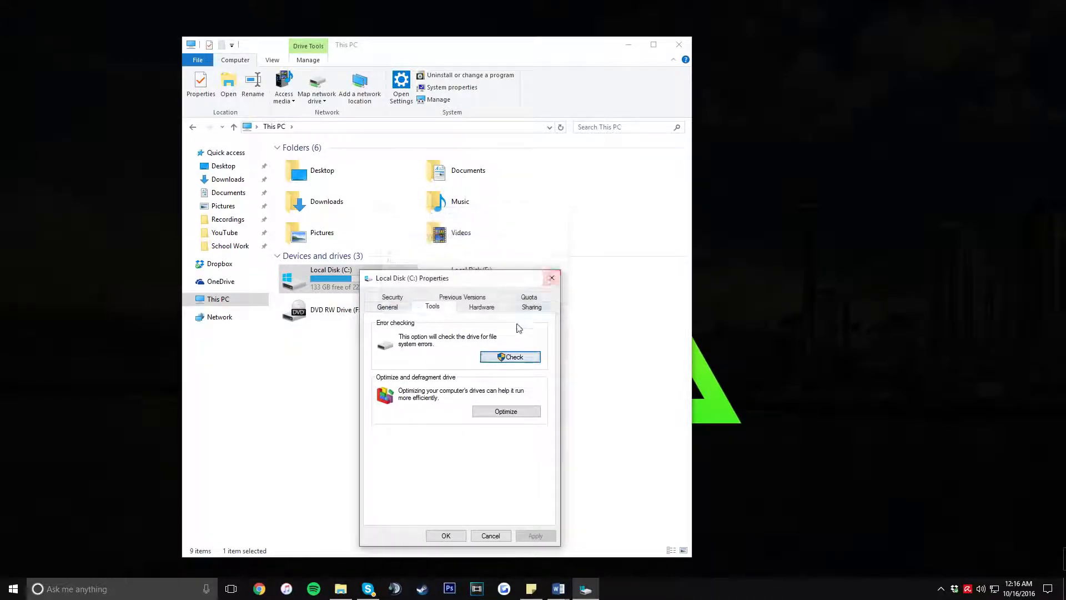
# Review the drives' optimization status in Optimize Drives with the Last run column widened, and close it along with the C: properties.
pyautogui.moveTo(461, 284); pyautogui.dragTo(476, 253)
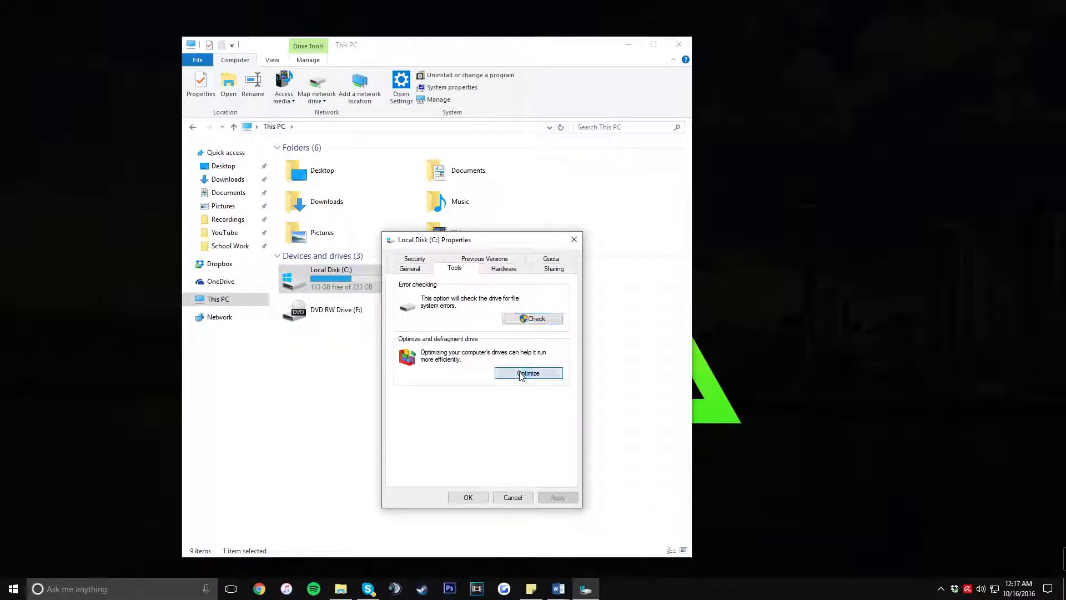
pyautogui.click(525, 373)
pyautogui.hotkey('alt', 'Tab')
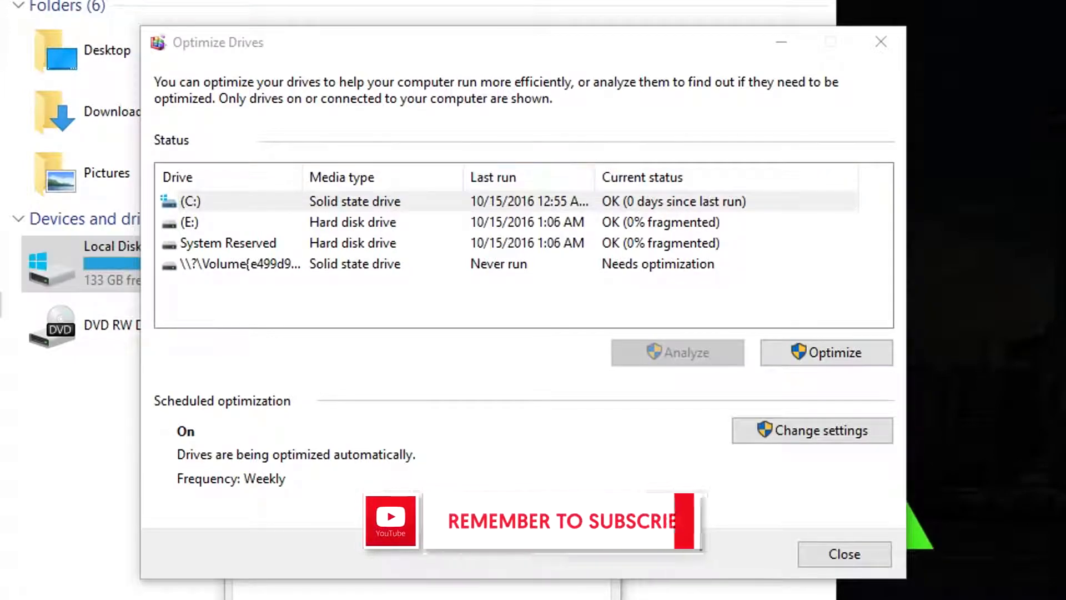
pyautogui.moveTo(595, 178); pyautogui.dragTo(686, 179)
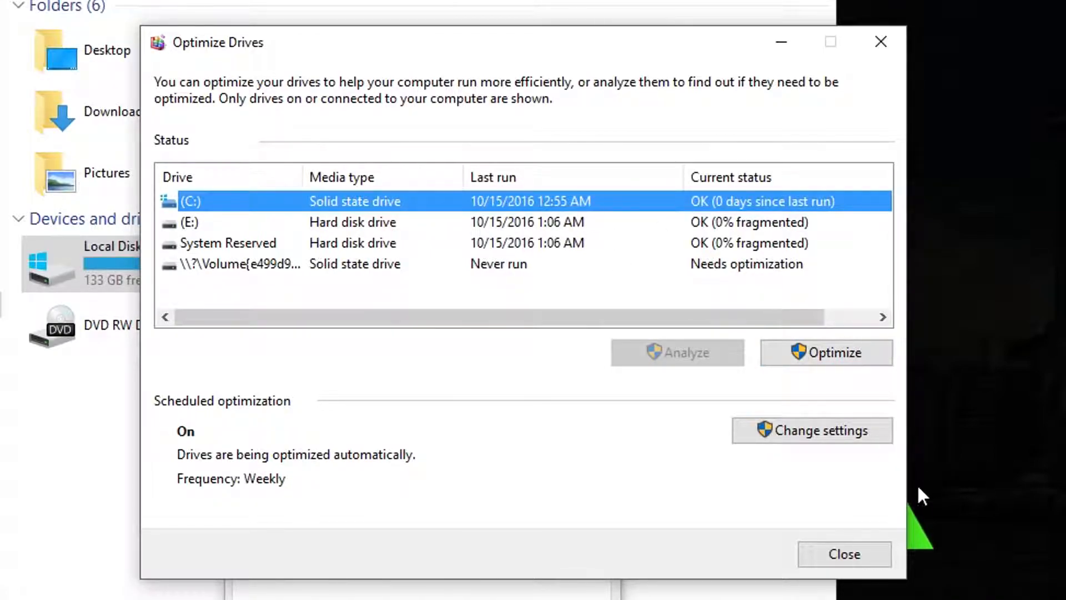
pyautogui.click(842, 552)
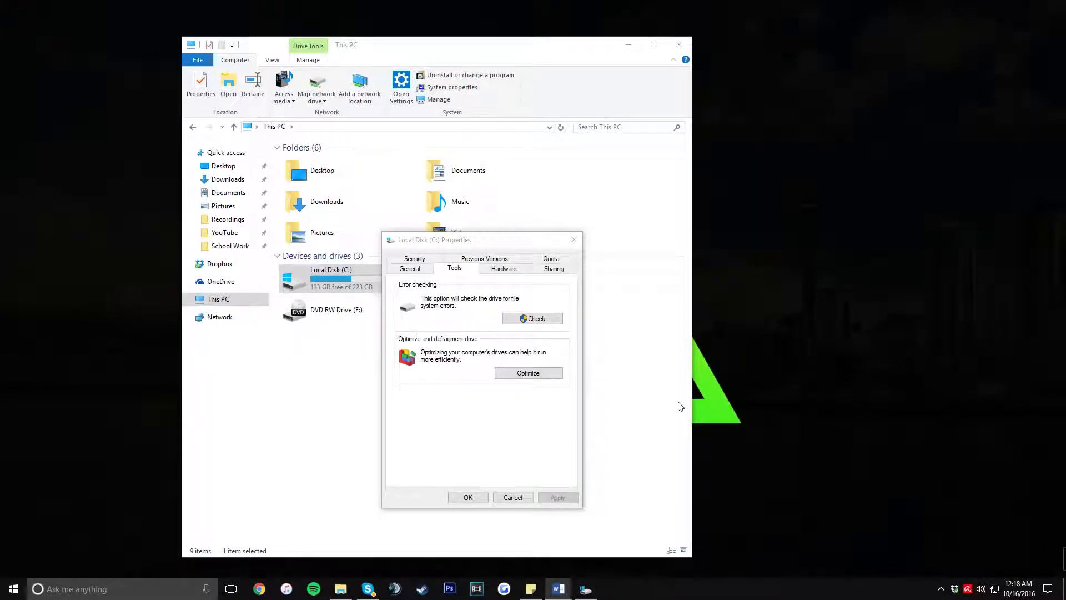
pyautogui.click(467, 497)
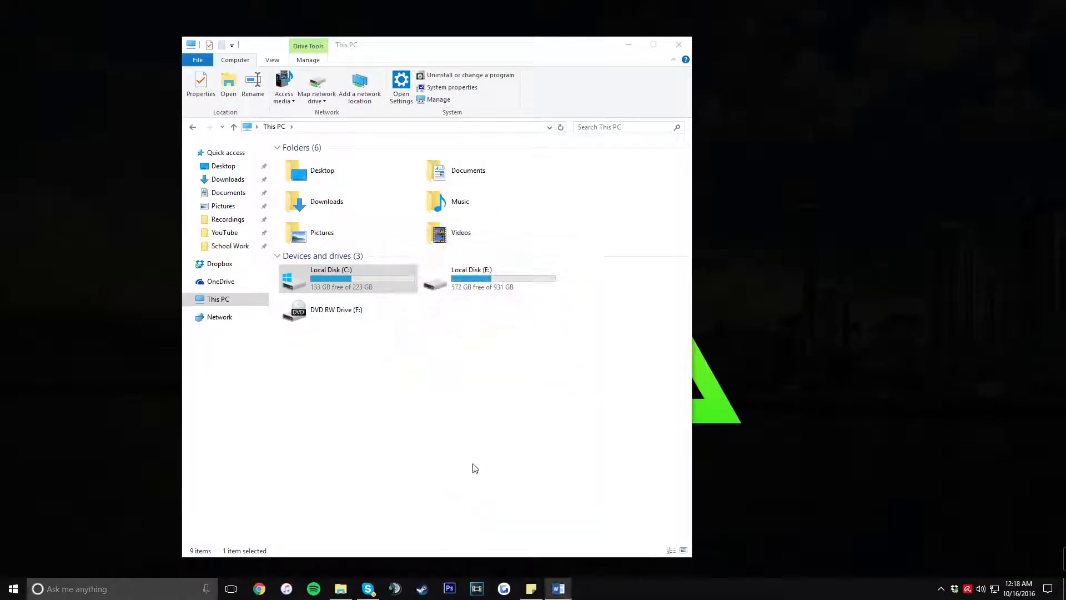
# Go to Control Panel by entering "control panel" as the File Explorer address.
pyautogui.click(621, 160)
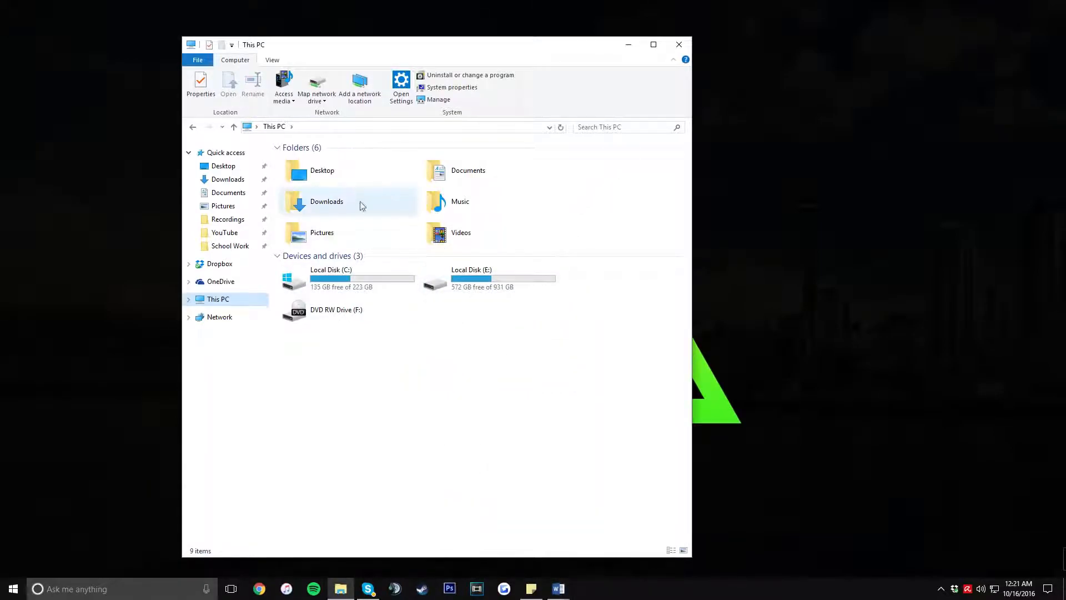
pyautogui.click(354, 127)
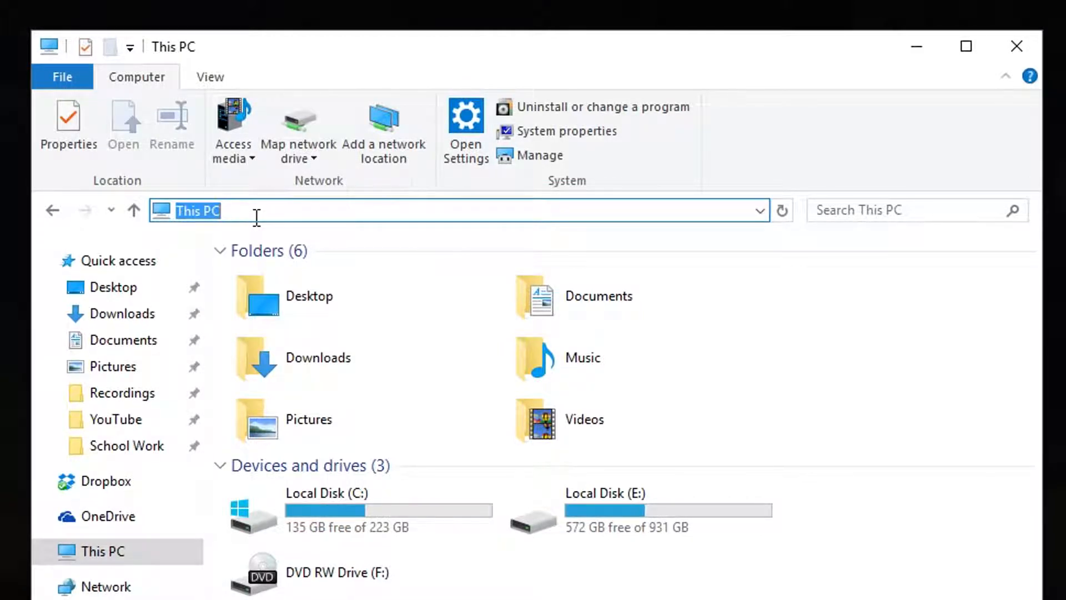
pyautogui.write('control panel')
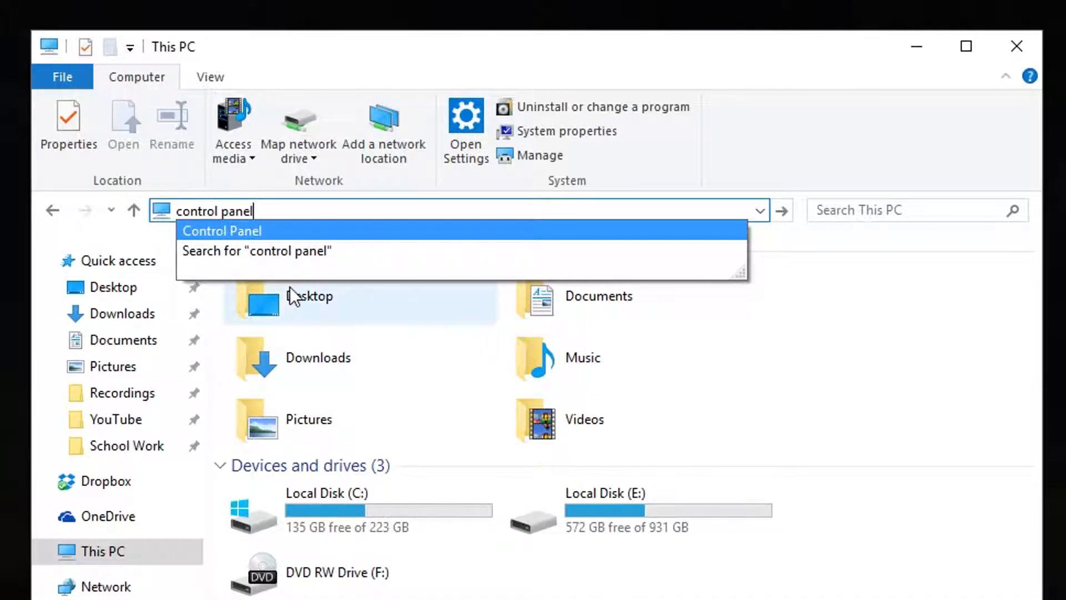
pyautogui.click(242, 230)
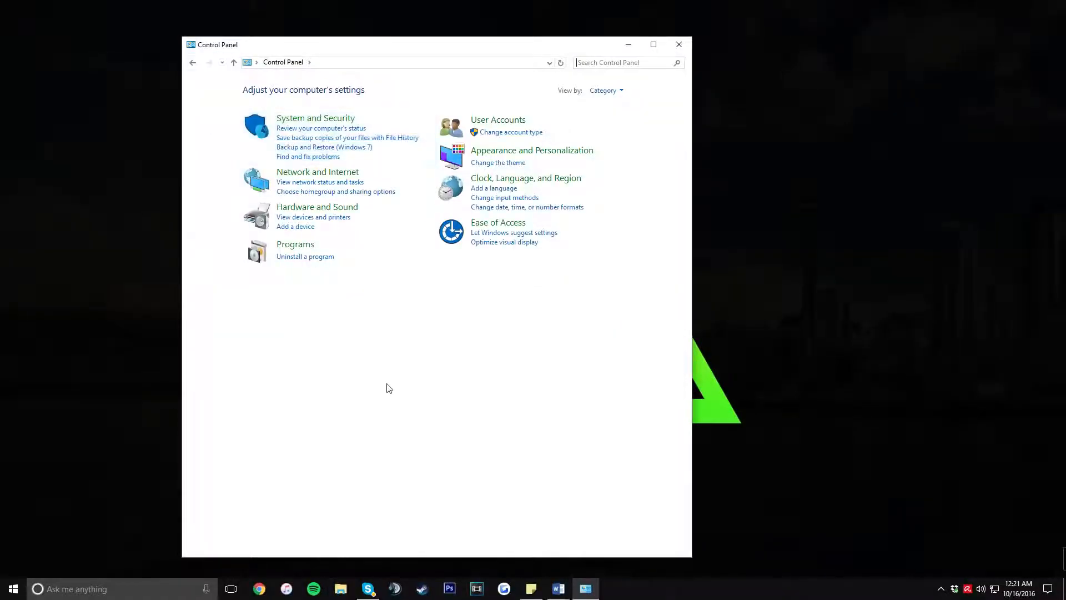
# Search Control Panel for "power" and open Power Options.
pyautogui.click(588, 65)
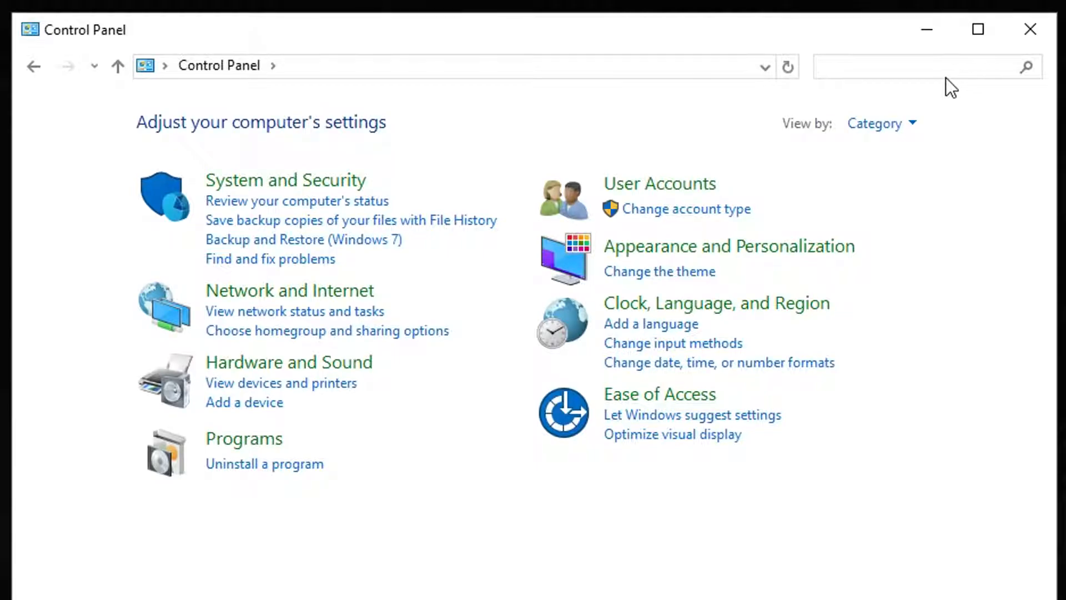
pyautogui.write('power')
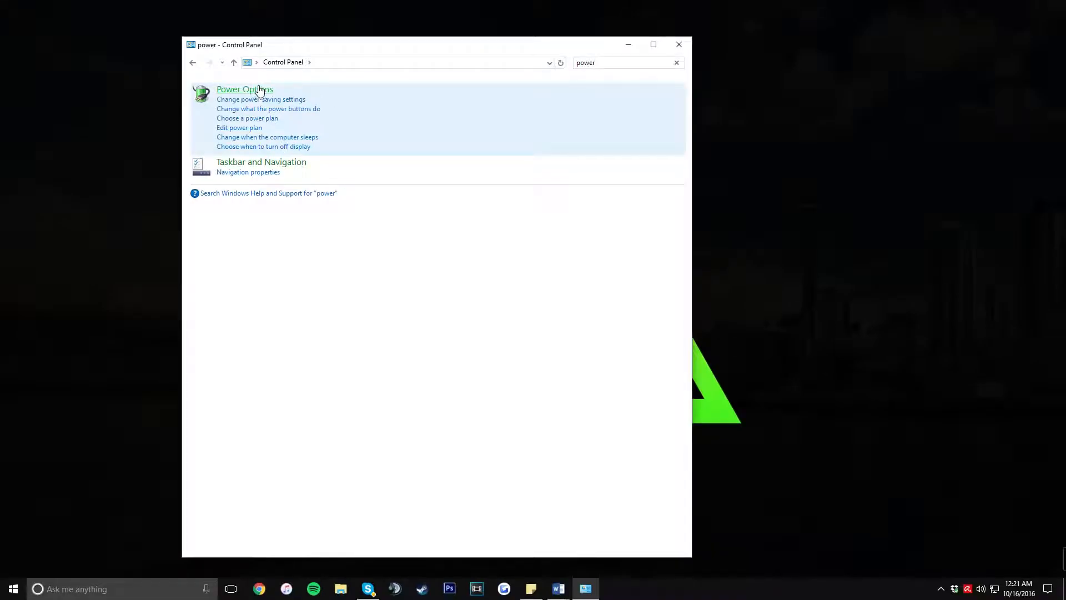
pyautogui.click(260, 90)
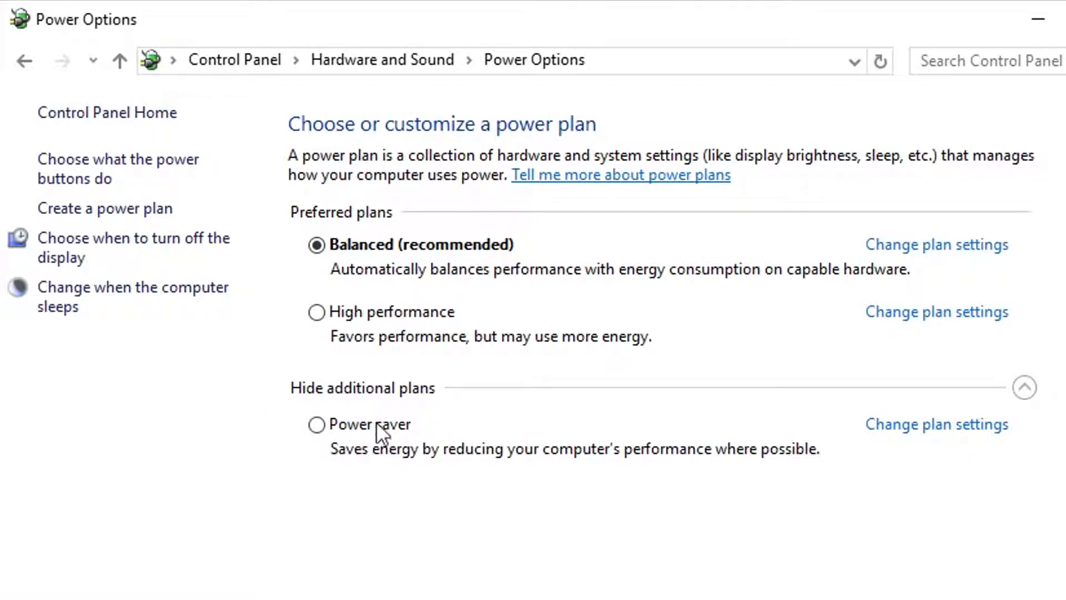
# Expand the additional power plans and activate the High performance plan.
pyautogui.click(1025, 387)
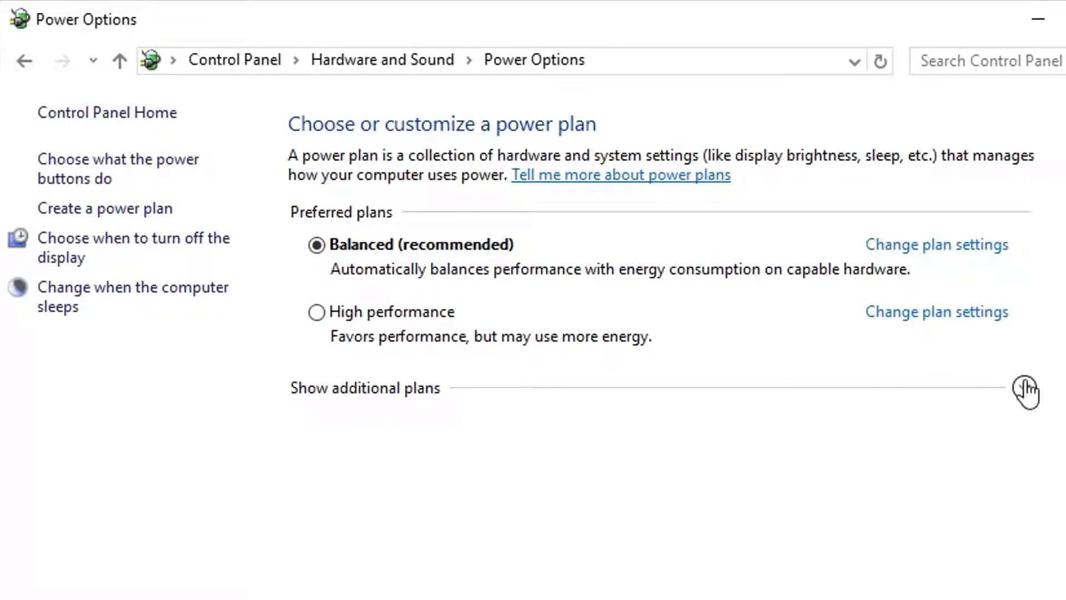
pyautogui.click(1025, 387)
pyautogui.click(1025, 387)
pyautogui.click(1025, 388)
pyautogui.click(1025, 389)
pyautogui.click(1026, 388)
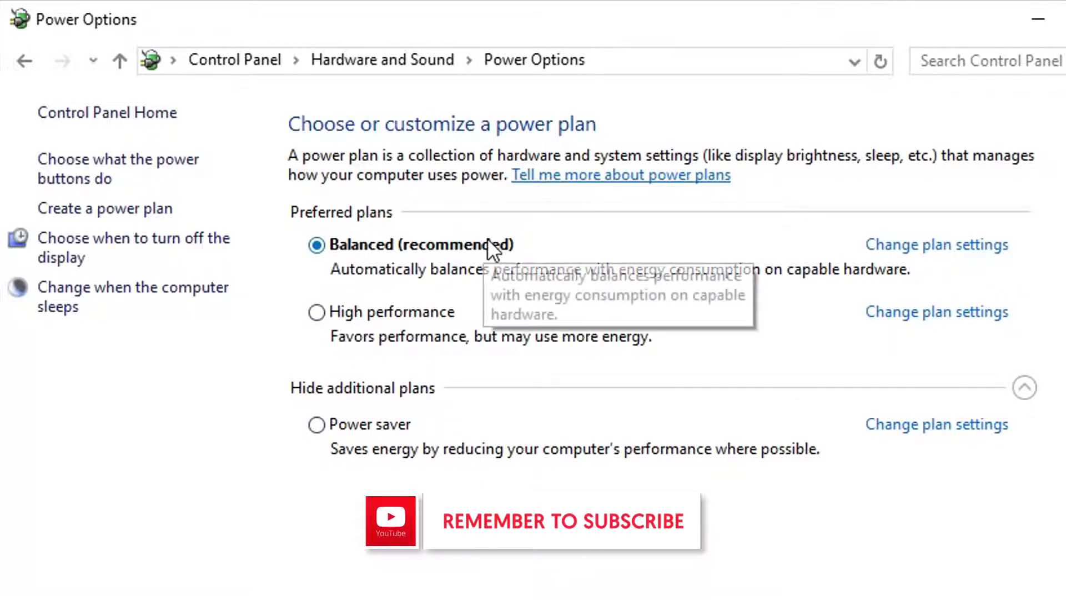
pyautogui.click(316, 320)
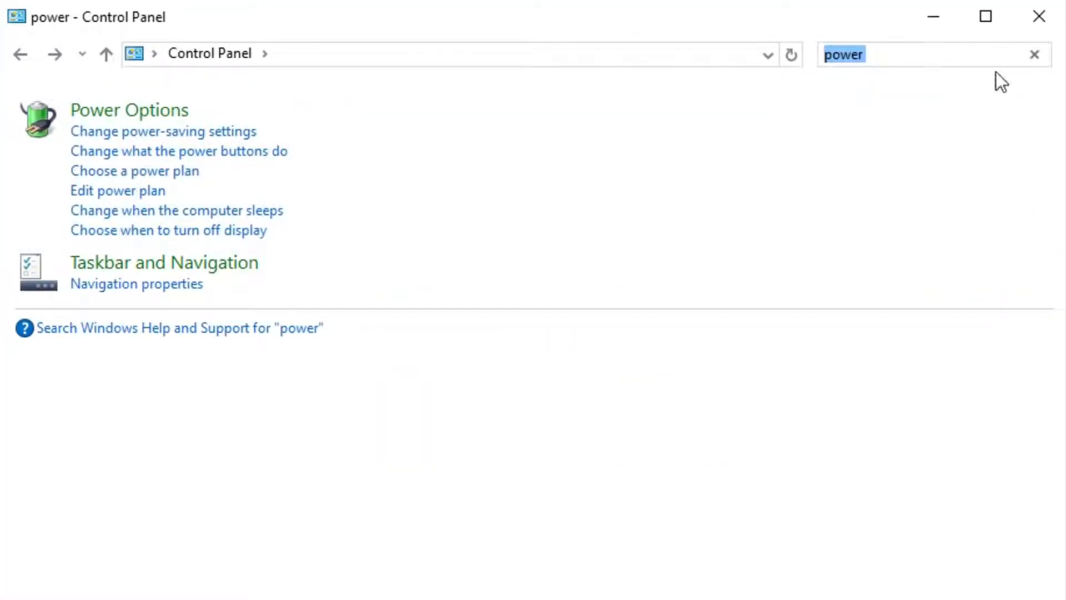
# Replace the Control Panel search with "advanced" and open the advanced system settings.
pyautogui.click(1036, 53)
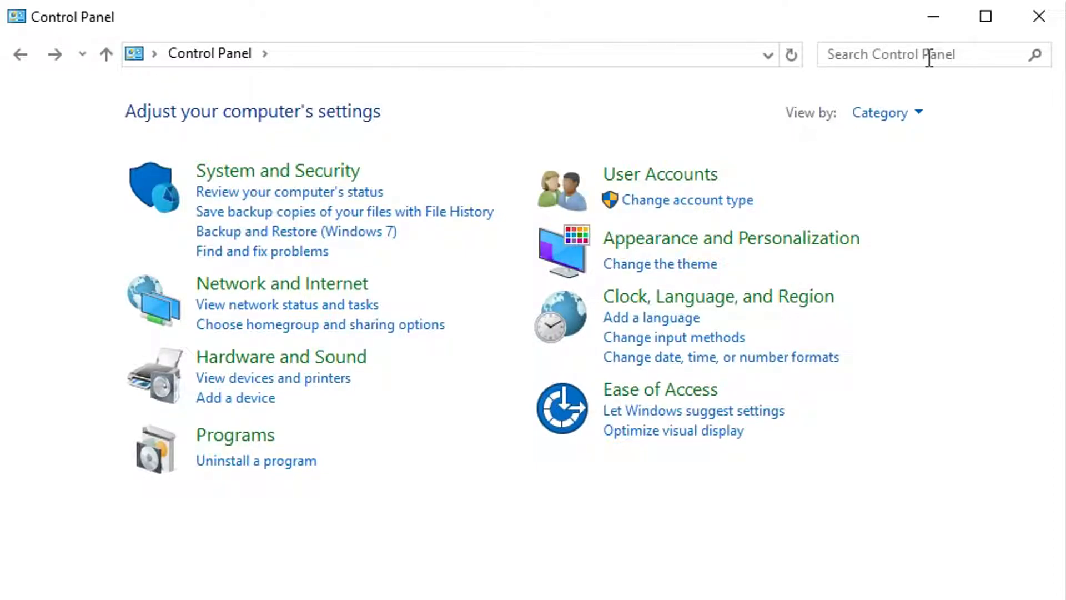
pyautogui.write('advanced')
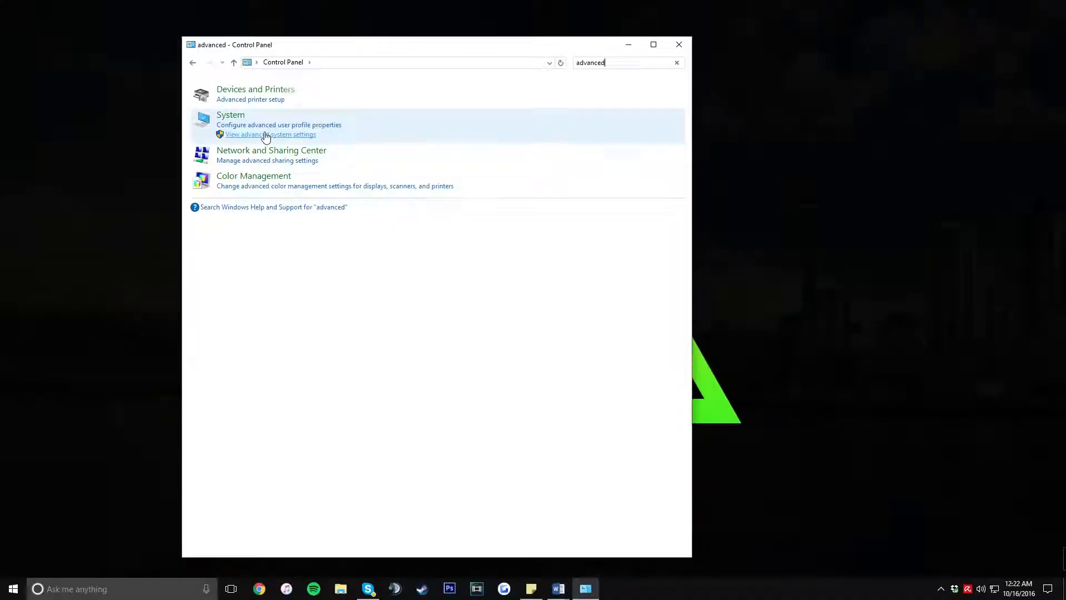
pyautogui.click(266, 135)
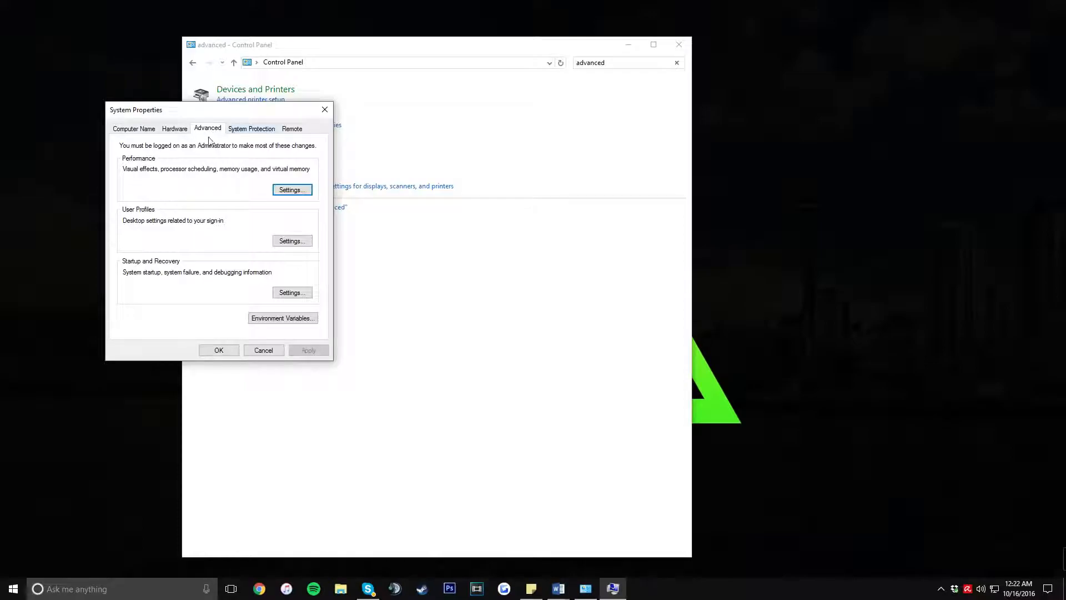
pyautogui.click(290, 189)
pyautogui.click(201, 240)
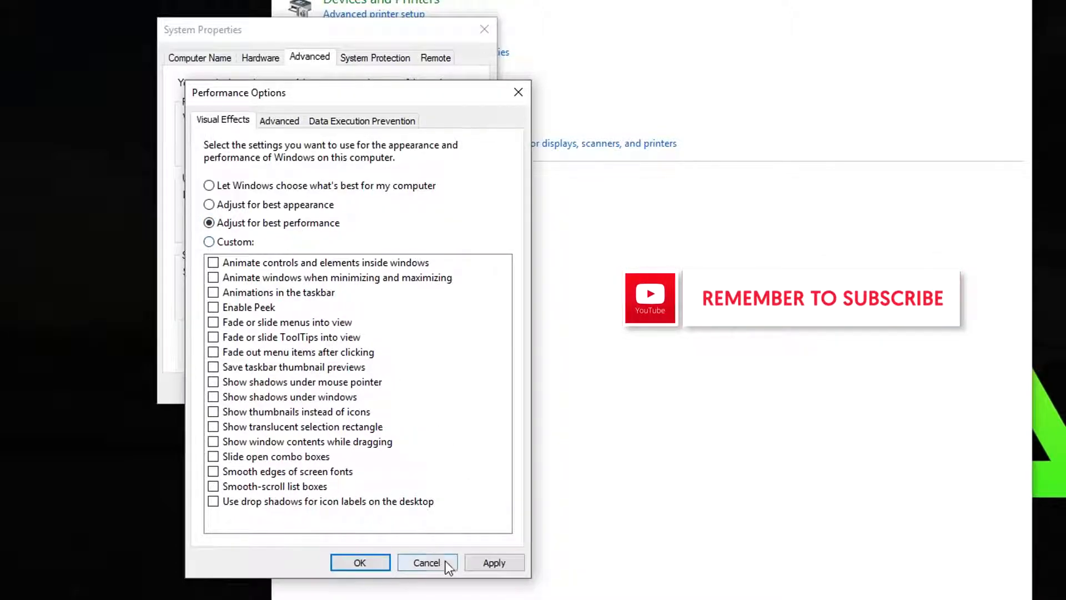
pyautogui.click(428, 562)
# Try the "Adjust for best performance" preset in the visual effects settings and cancel the dialog.
pyautogui.click(449, 148)
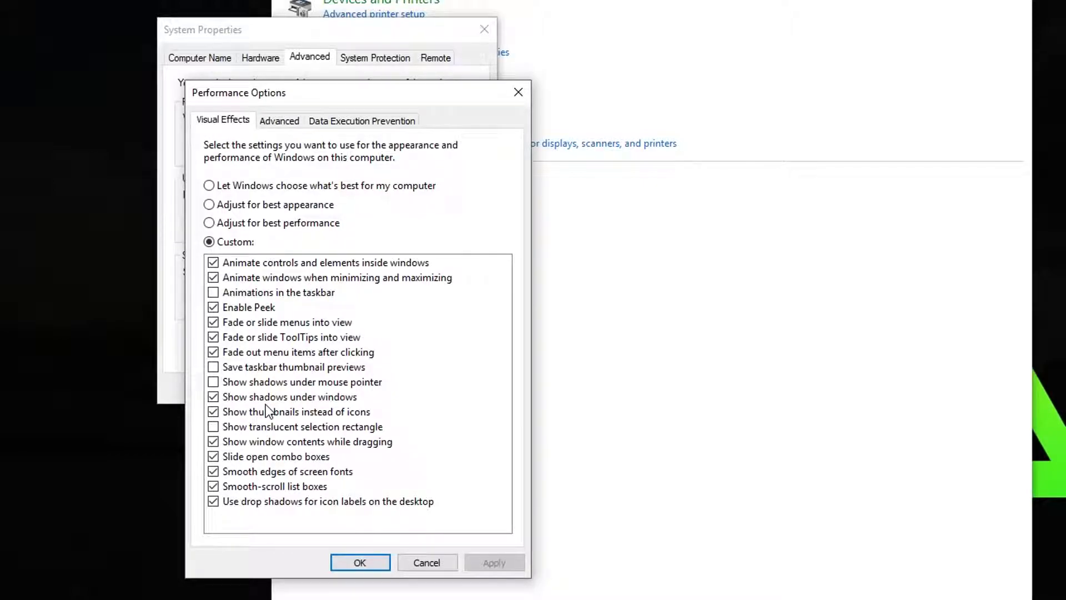
pyautogui.click(287, 222)
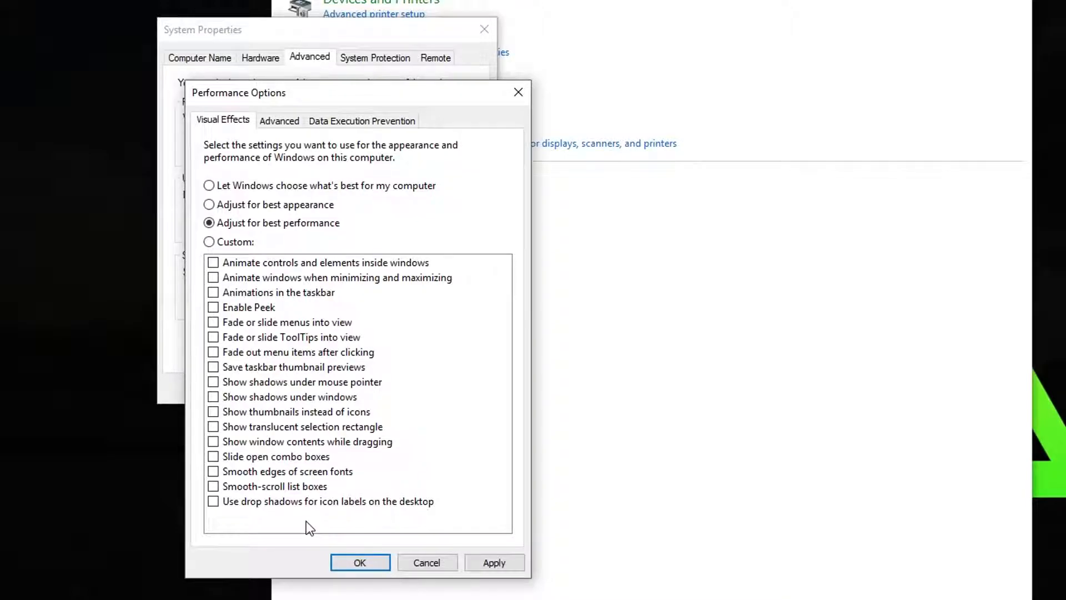
pyautogui.click(414, 563)
# Try the best appearance, best performance and Custom presets in the reopened visual effects settings, discarding all changes.
pyautogui.click(436, 149)
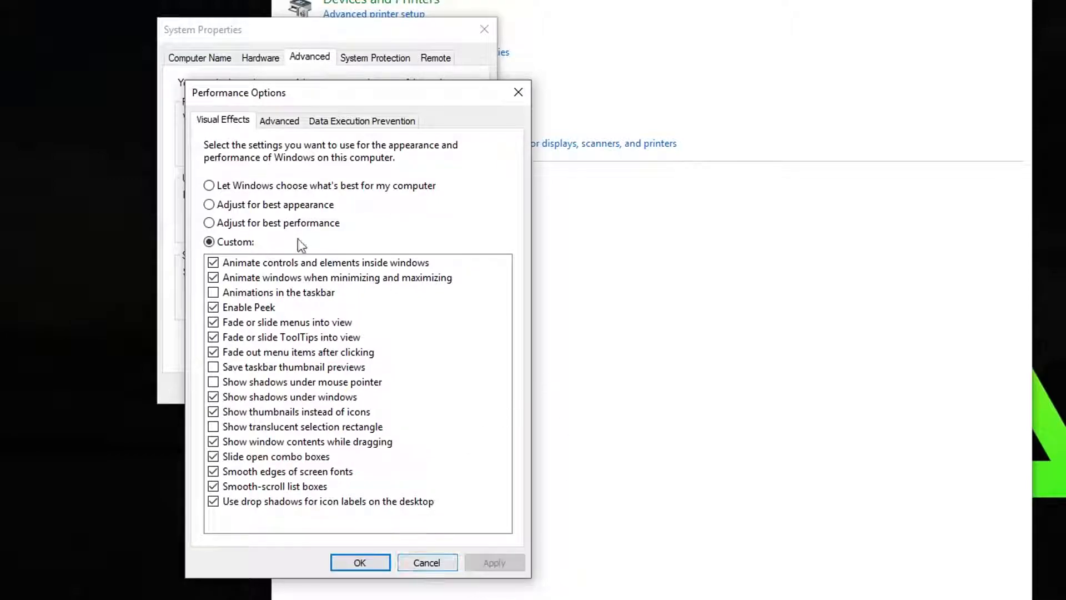
pyautogui.click(268, 205)
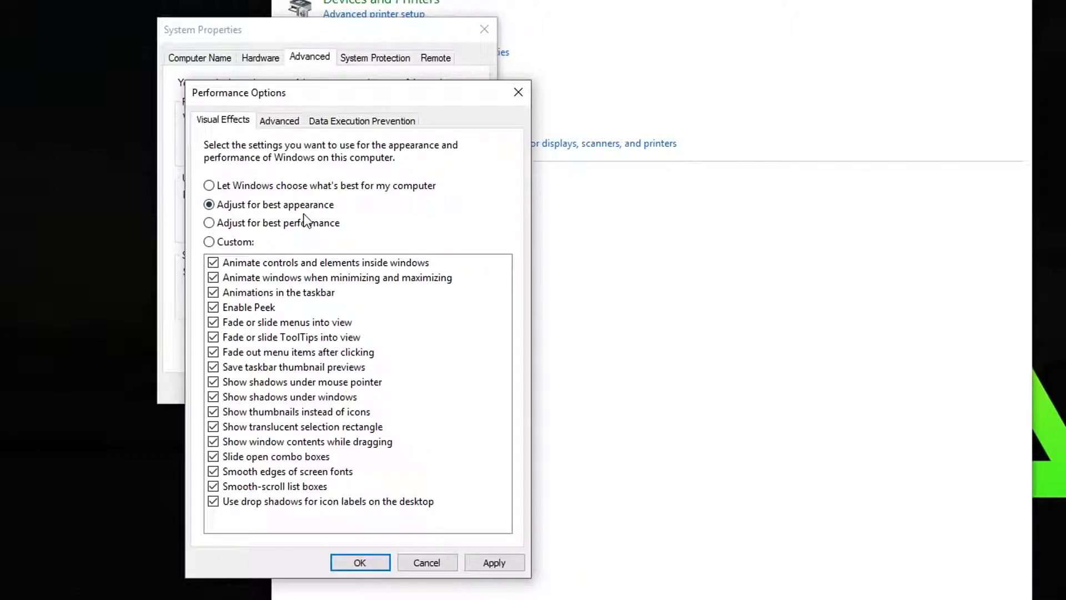
pyautogui.click(315, 225)
pyautogui.click(239, 244)
pyautogui.click(260, 205)
pyautogui.click(249, 243)
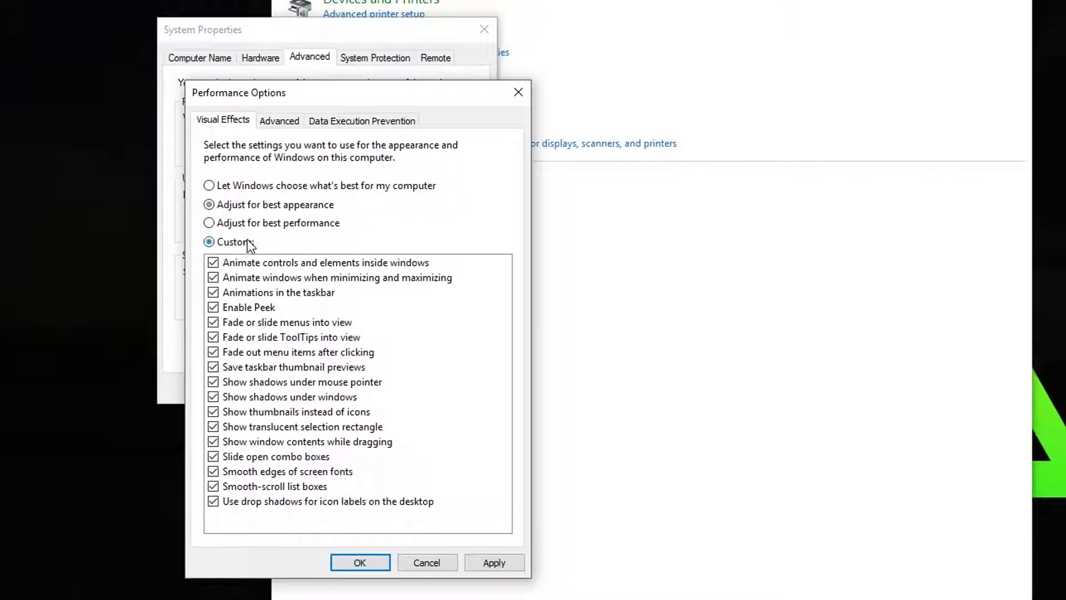
pyautogui.click(428, 562)
pyautogui.click(453, 150)
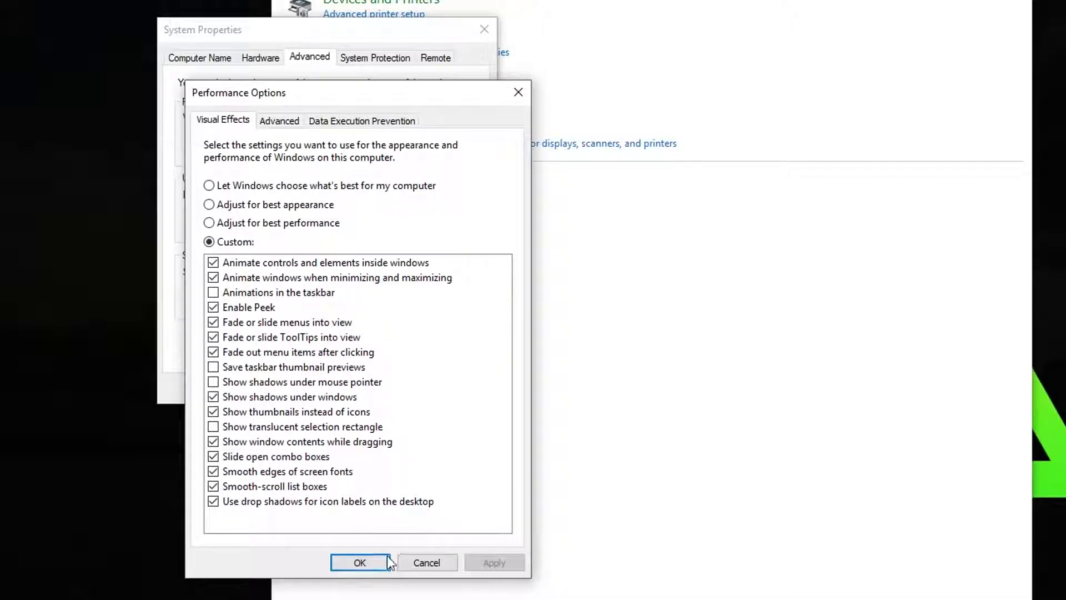
pyautogui.click(427, 562)
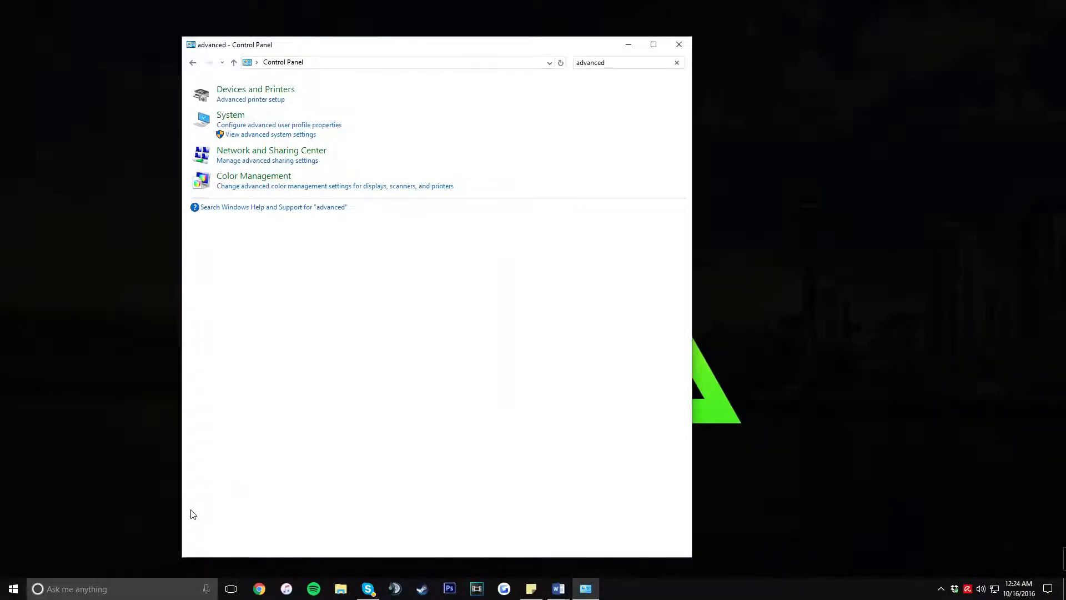
# Open the user's temporary files folder by running the command "%temp%".
pyautogui.press('super+r')
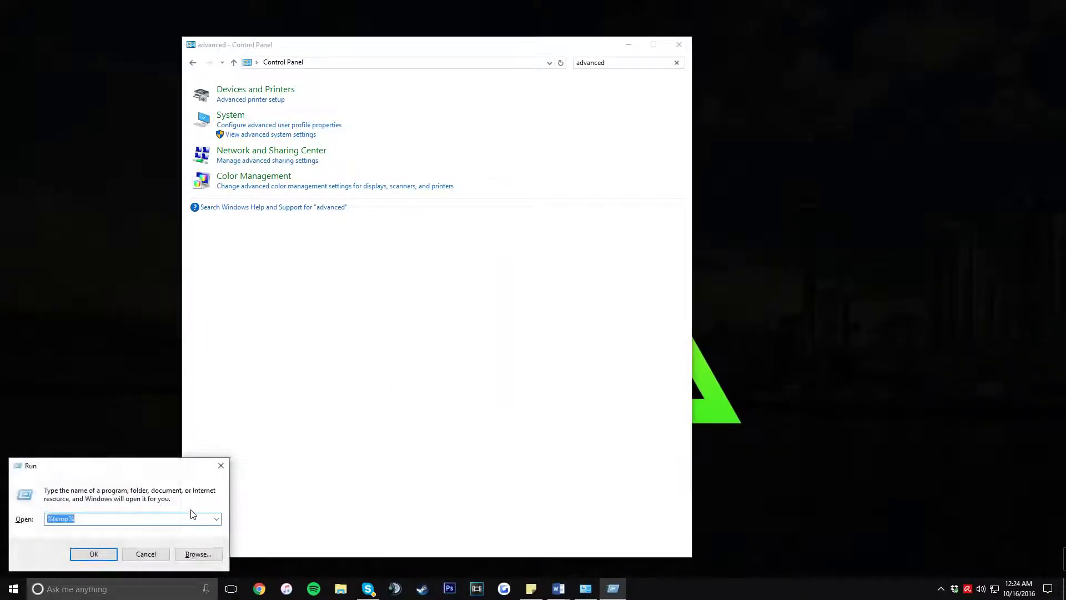
pyautogui.moveTo(65, 468); pyautogui.dragTo(318, 291)
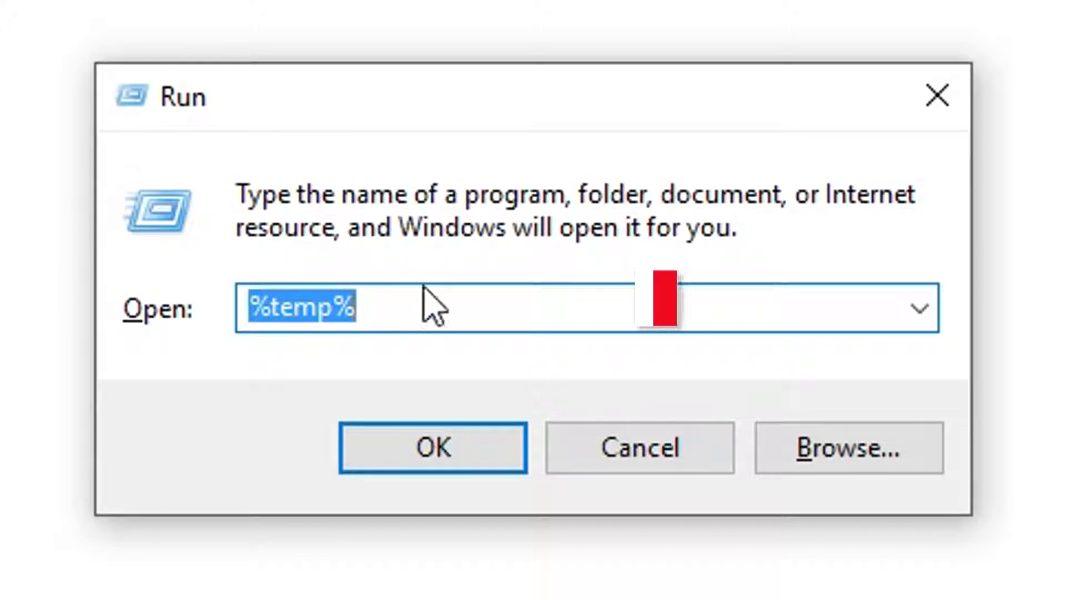
pyautogui.click(483, 452)
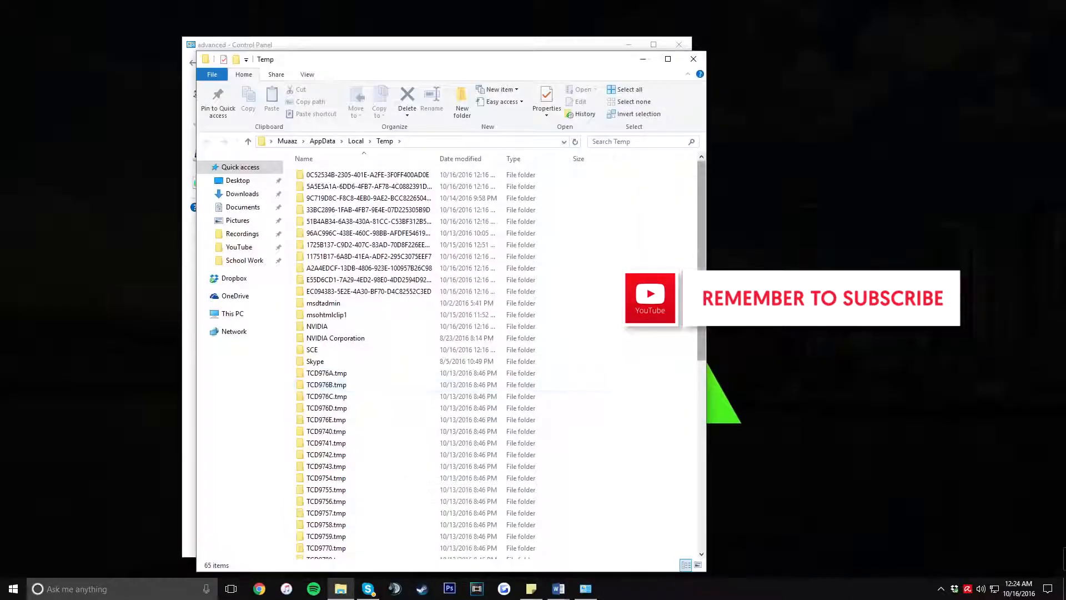
# Delete everything in the Temp folder, continuing for all items that need administrator permission and skipping all items in use.
pyautogui.scroll(-10, 691, 351)
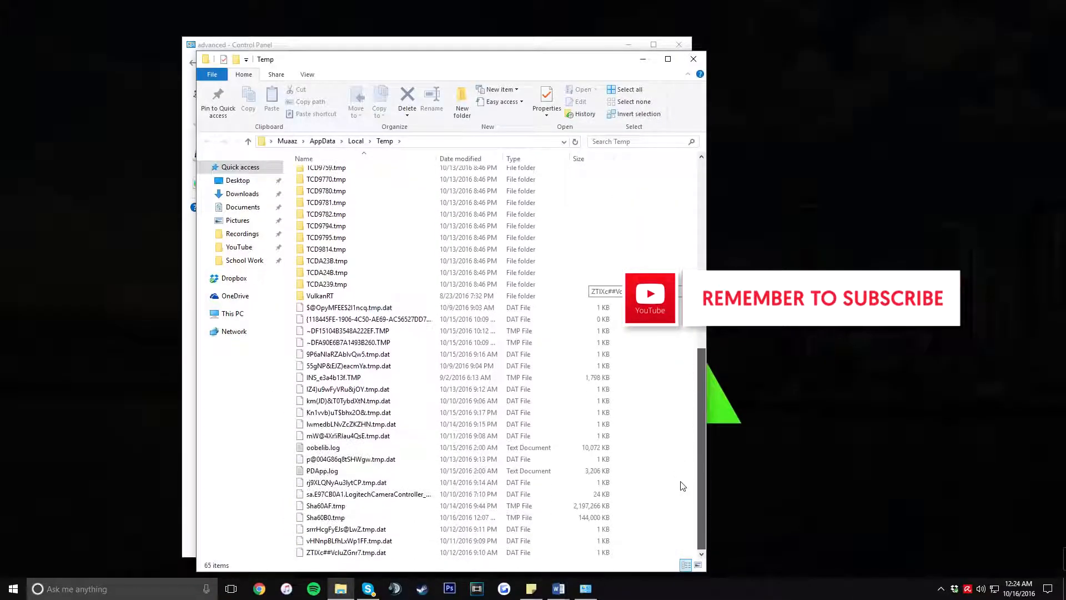
pyautogui.scroll(-2, 550, 469)
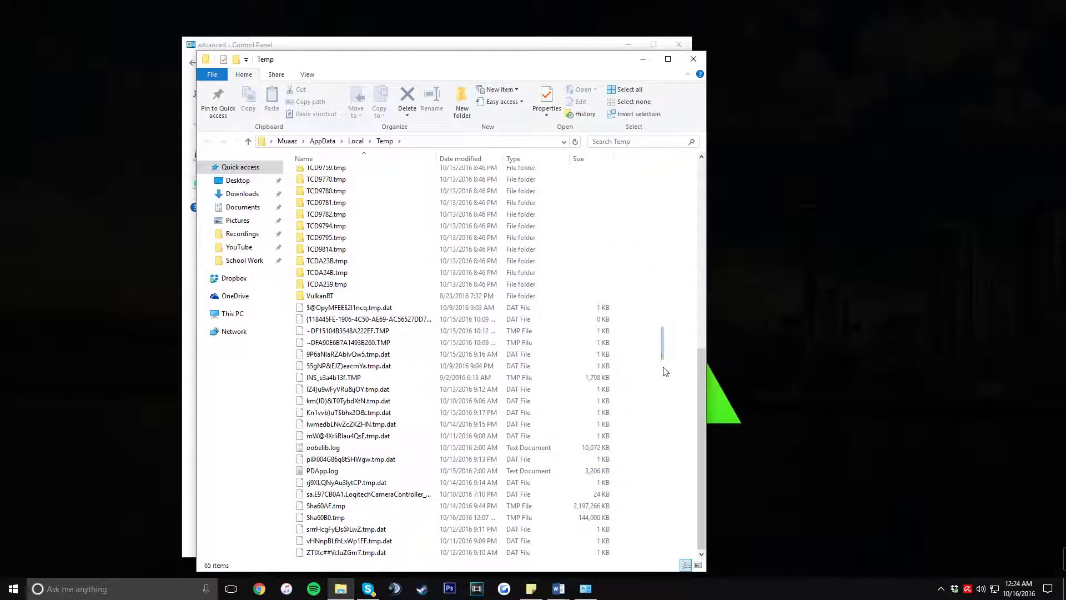
pyautogui.hotkey('ctrl', 'a')
pyautogui.press('Delete')
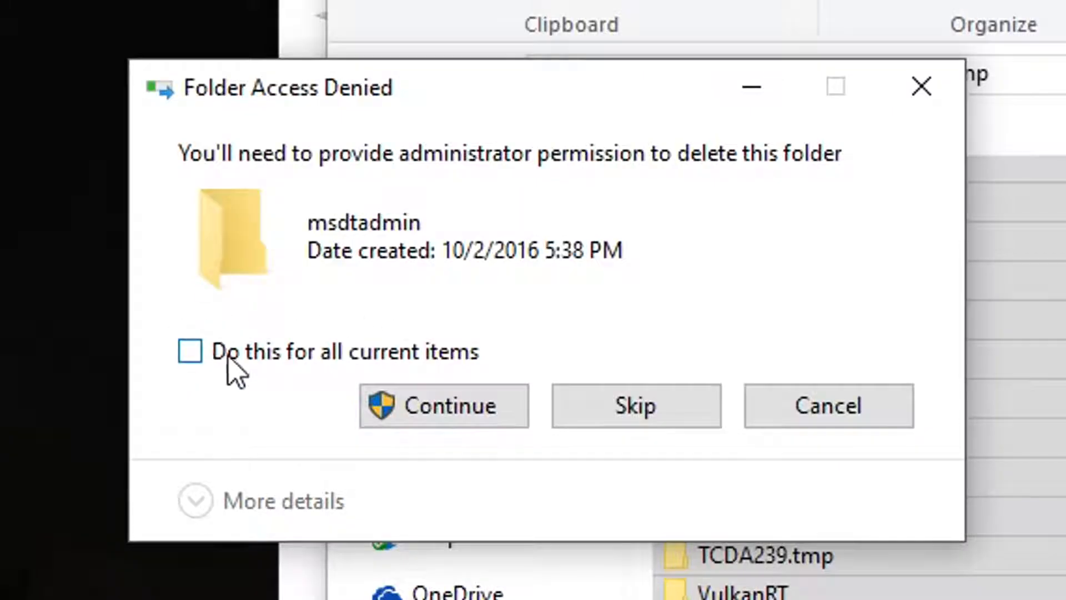
pyautogui.click(169, 226)
pyautogui.click(512, 426)
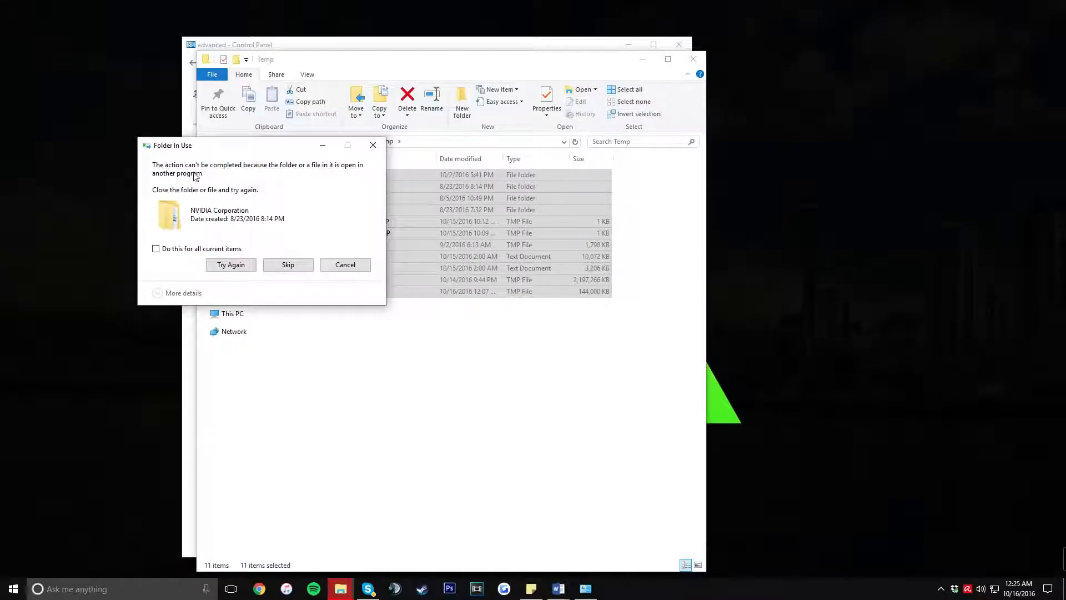
pyautogui.click(186, 250)
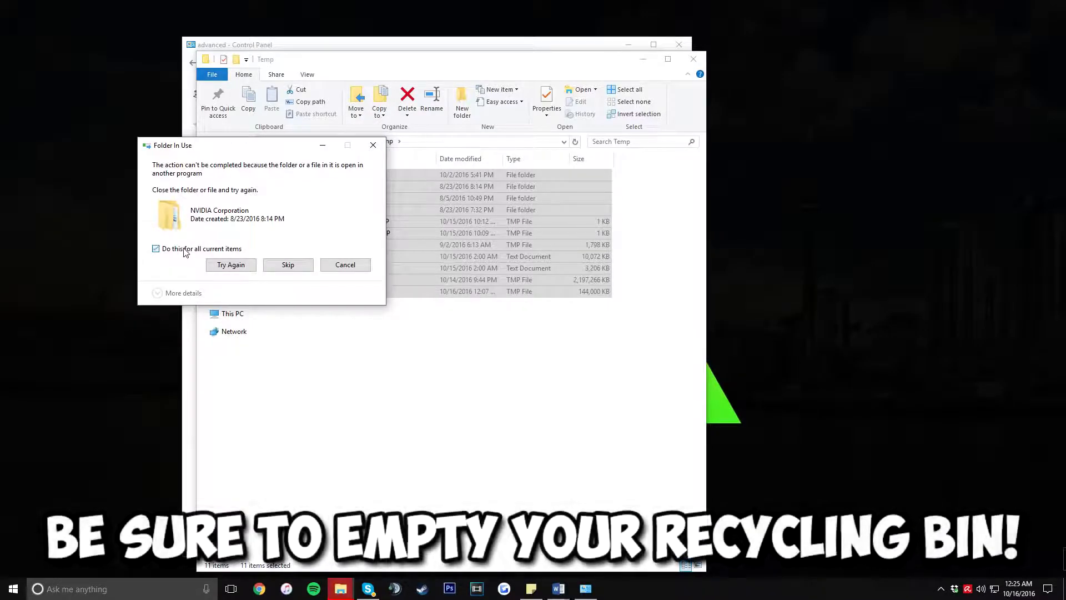
pyautogui.click(288, 264)
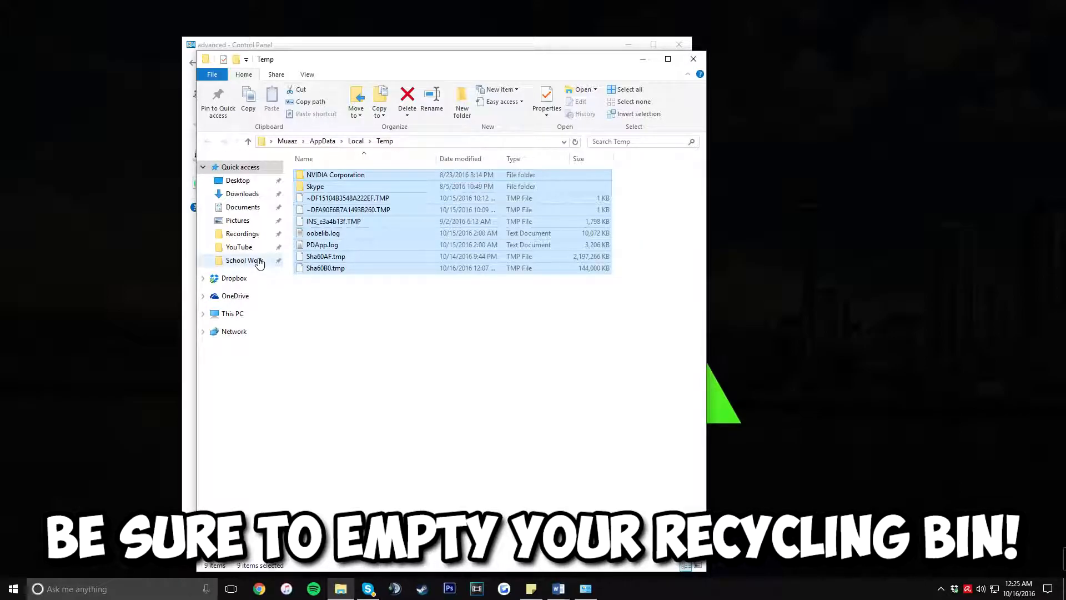
pyautogui.moveTo(533, 339); pyautogui.dragTo(373, 328)
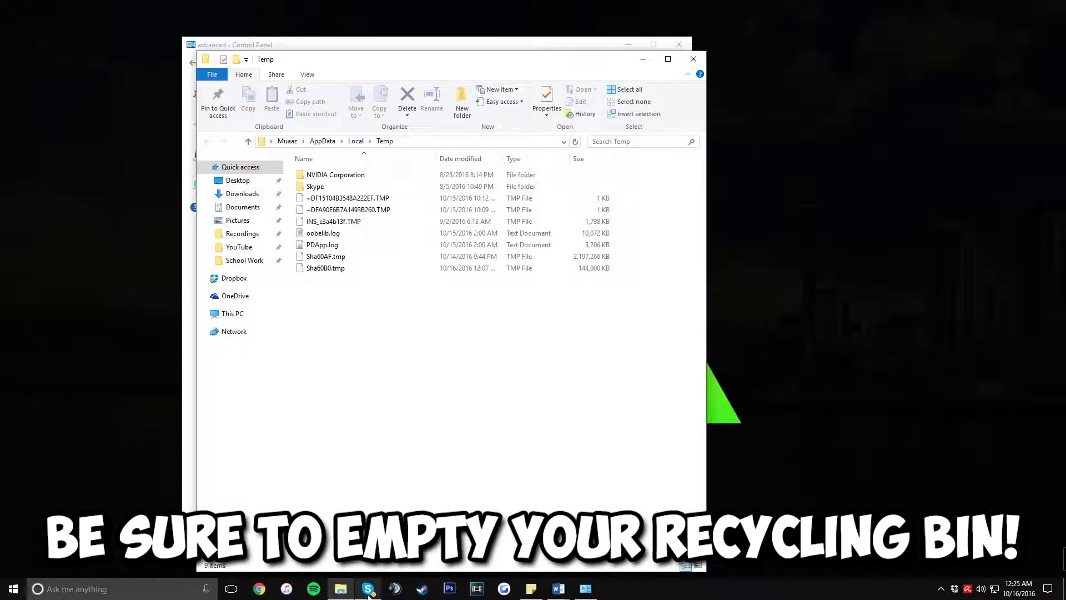
pyautogui.moveTo(395, 373); pyautogui.dragTo(282, 120)
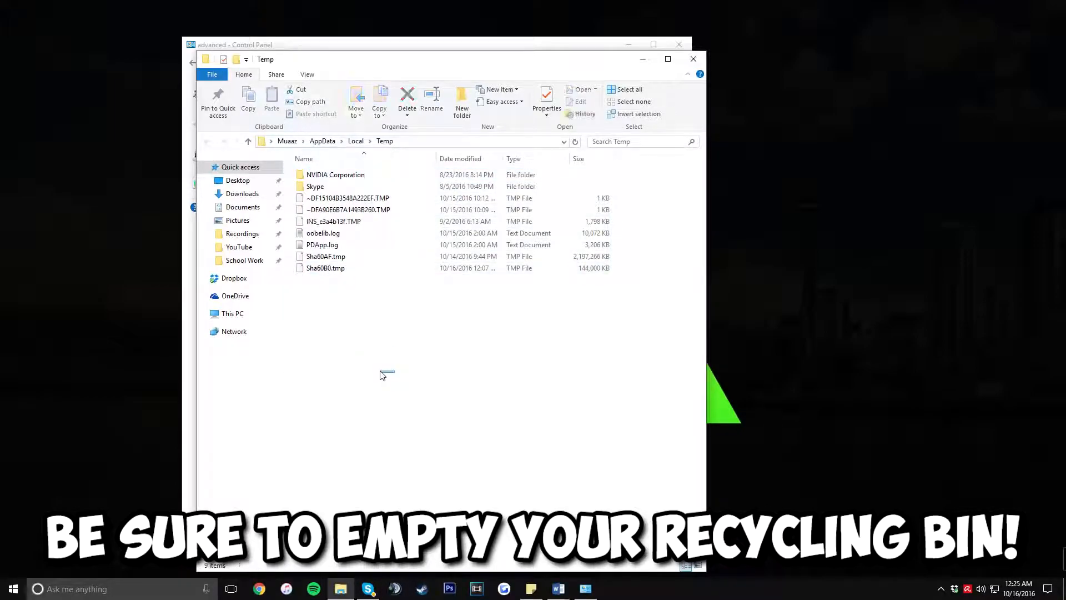